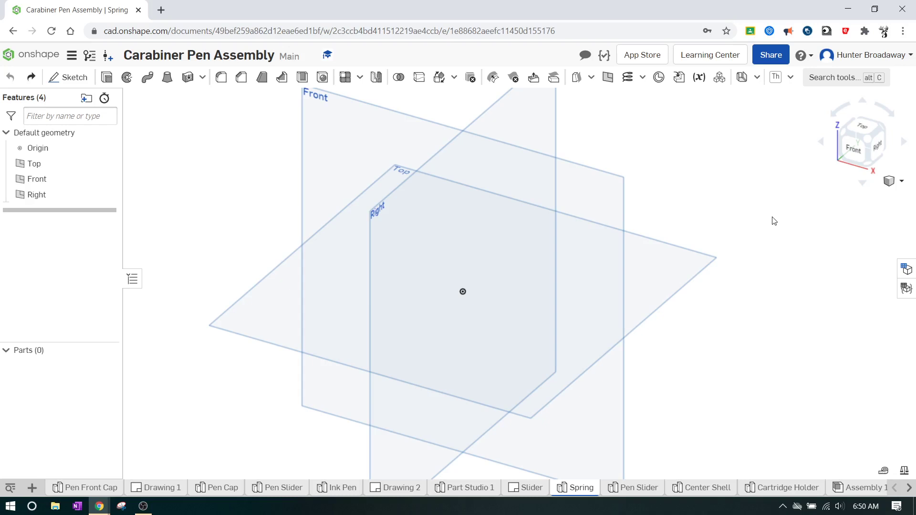
- Start a new sketch on the Top plane, viewed straight down from Top
{"action": "left_click", "coordinate": [68, 77]}
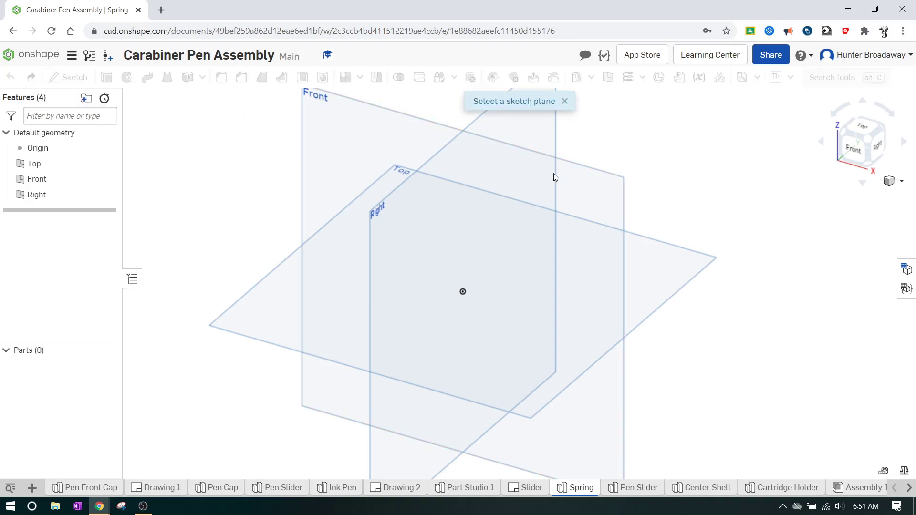
{"action": "left_click", "coordinate": [679, 249]}
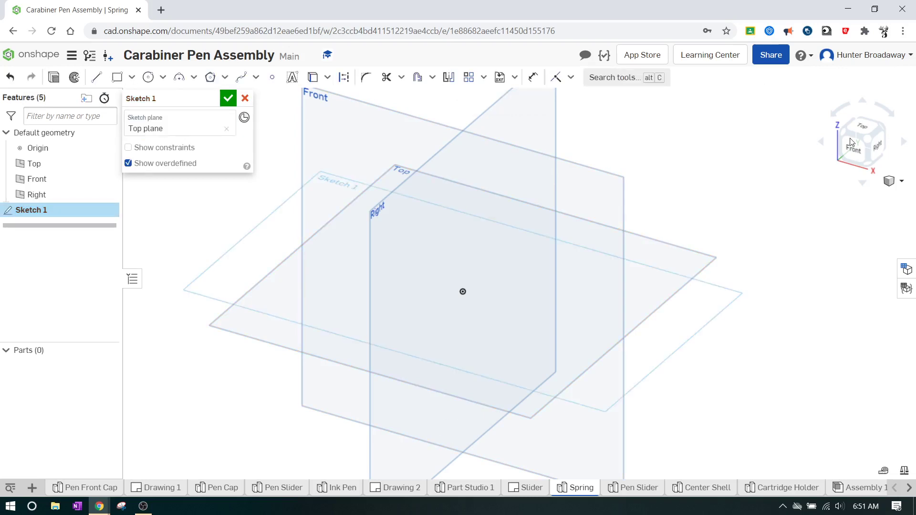
{"action": "left_click", "coordinate": [862, 127]}
{"action": "scroll", "coordinate": [530, 299], "scroll_direction": "up", "scroll_amount": 4}
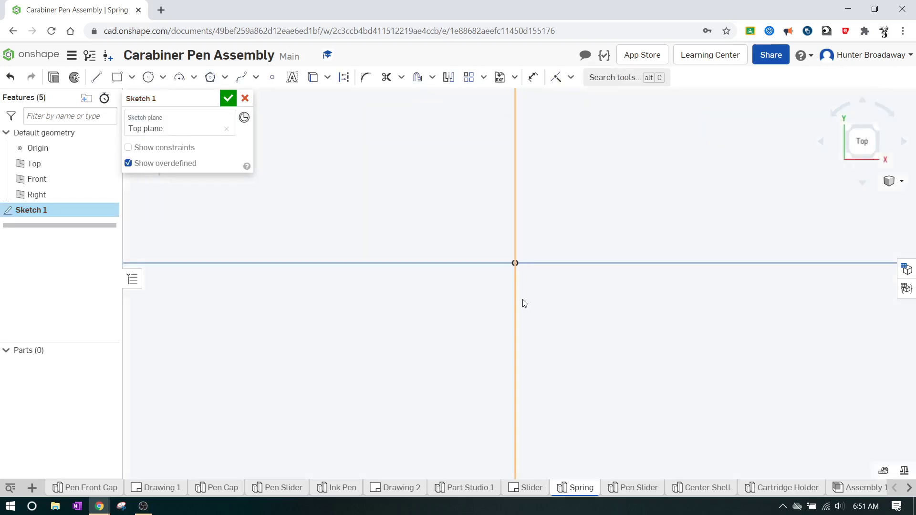
- Draw a 0.16-diameter circle centred on the origin and convert it to construction geometry
{"action": "left_click", "coordinate": [148, 78]}
{"action": "left_click", "coordinate": [510, 244]}
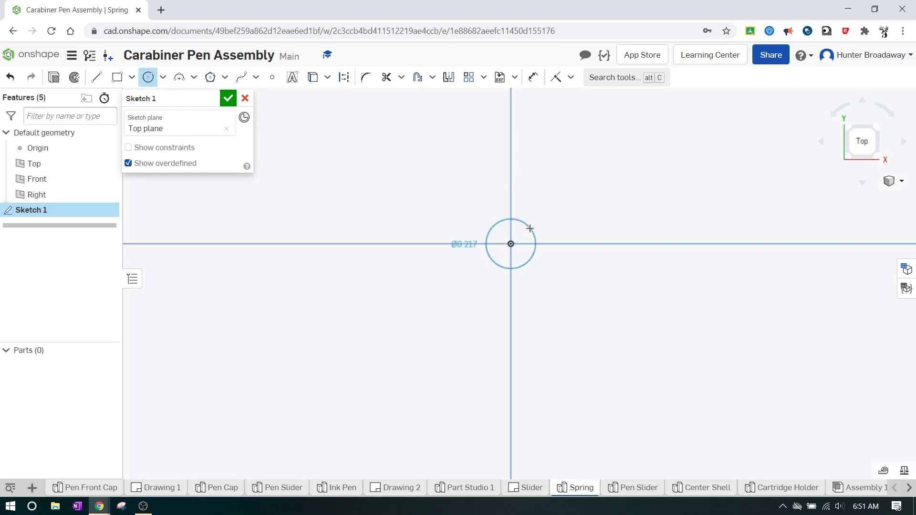
{"action": "left_click", "coordinate": [530, 229]}
{"action": "type", "text": ".16"}
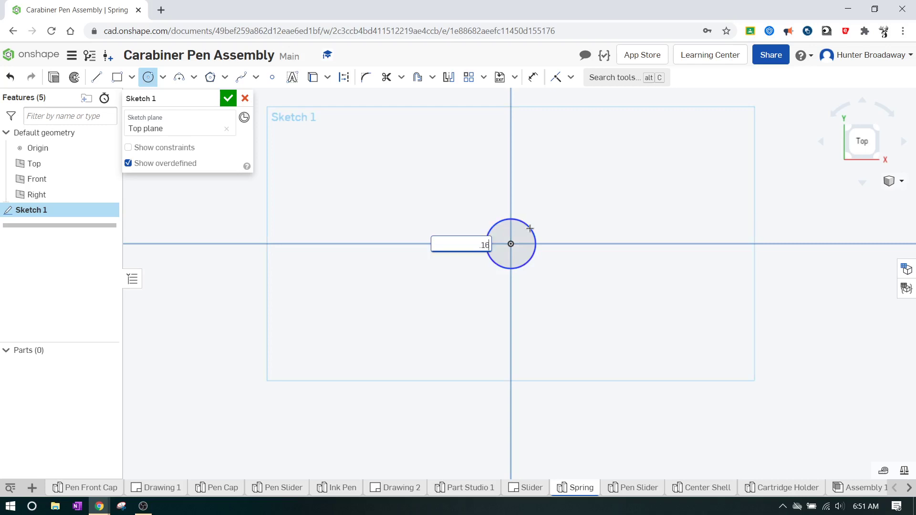
{"action": "key", "text": "Return"}
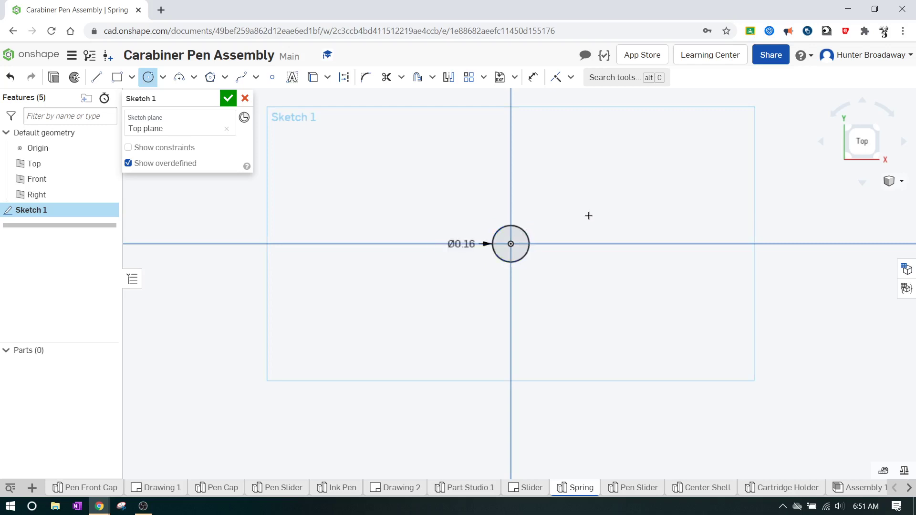
{"action": "key", "text": "Escape"}
{"action": "right_click", "coordinate": [520, 228]}
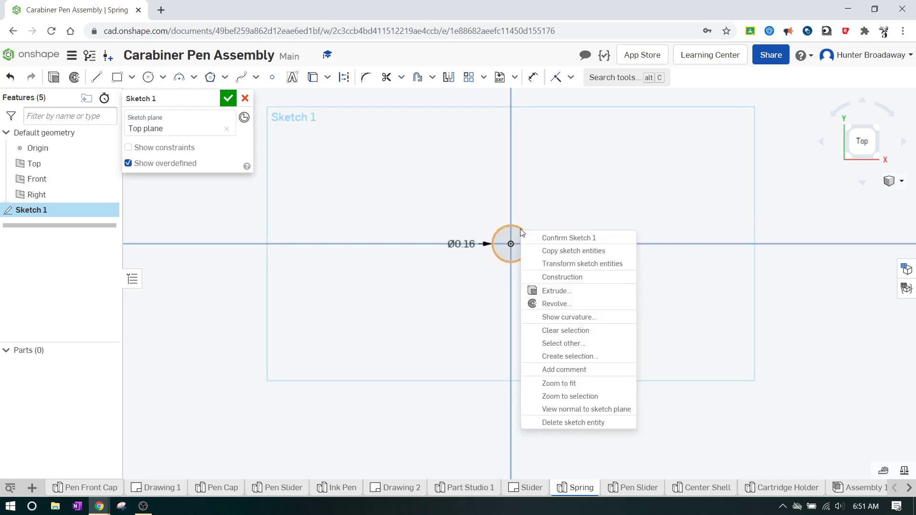
{"action": "left_click", "coordinate": [571, 278]}
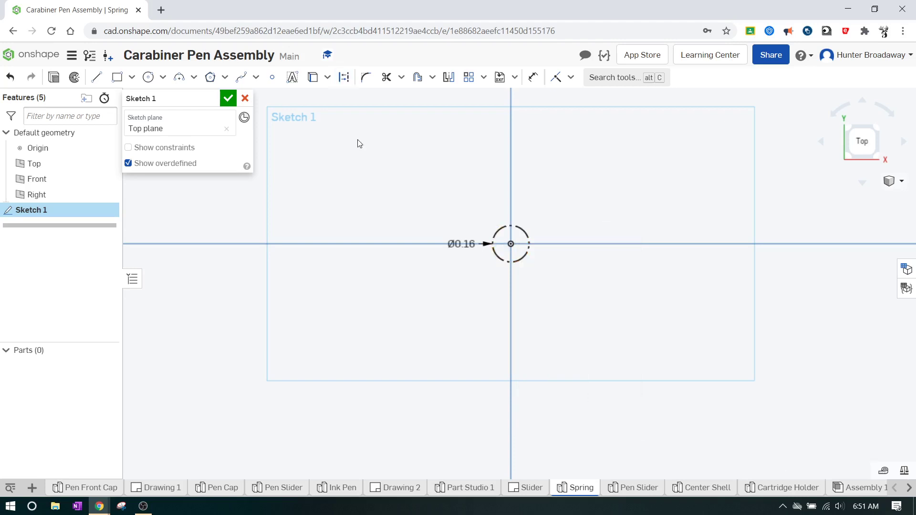
- Close the sketch and return to the isometric view, zoomed in
{"action": "left_click", "coordinate": [227, 100]}
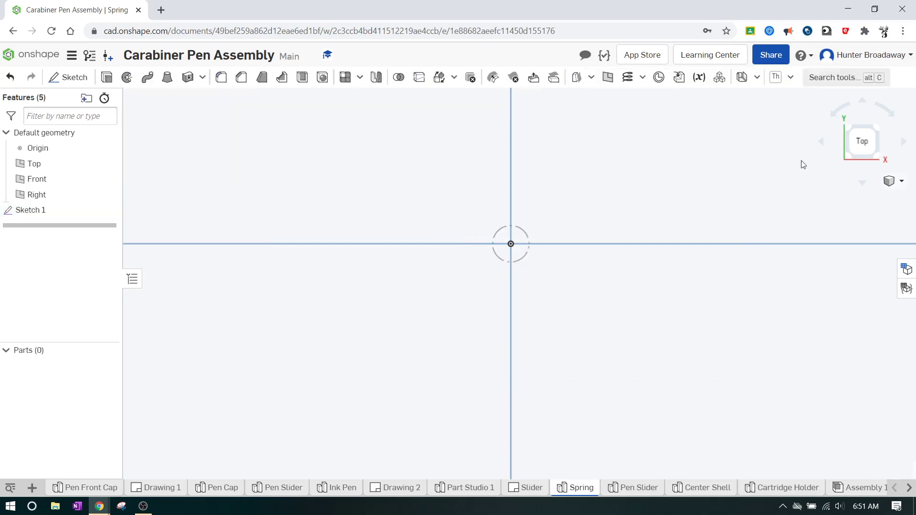
{"action": "left_click", "coordinate": [878, 153]}
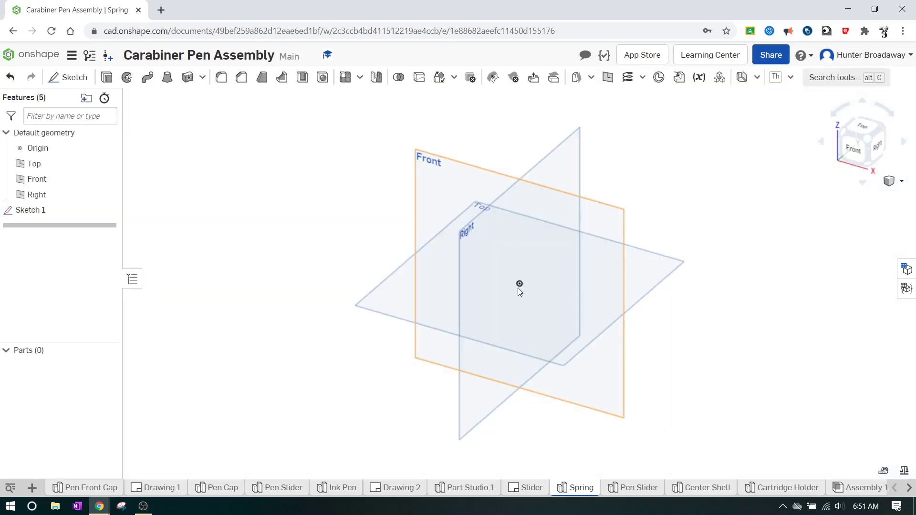
{"action": "scroll", "coordinate": [518, 287], "scroll_direction": "up", "scroll_amount": 5}
{"action": "scroll", "coordinate": [536, 221], "scroll_direction": "up", "scroll_amount": 2}
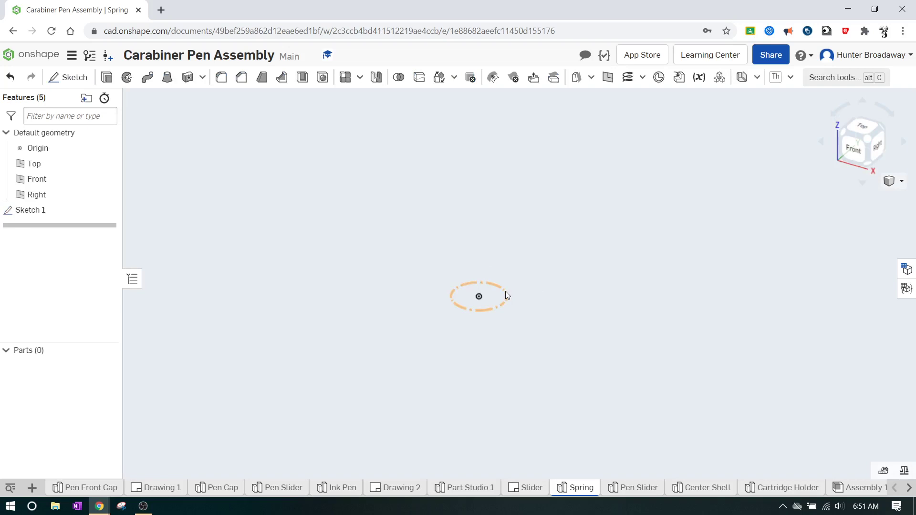
- Begin a Helix feature on Sketch 1's circle edge, previewing 4 clockwise revolutions
{"action": "left_click", "coordinate": [505, 292]}
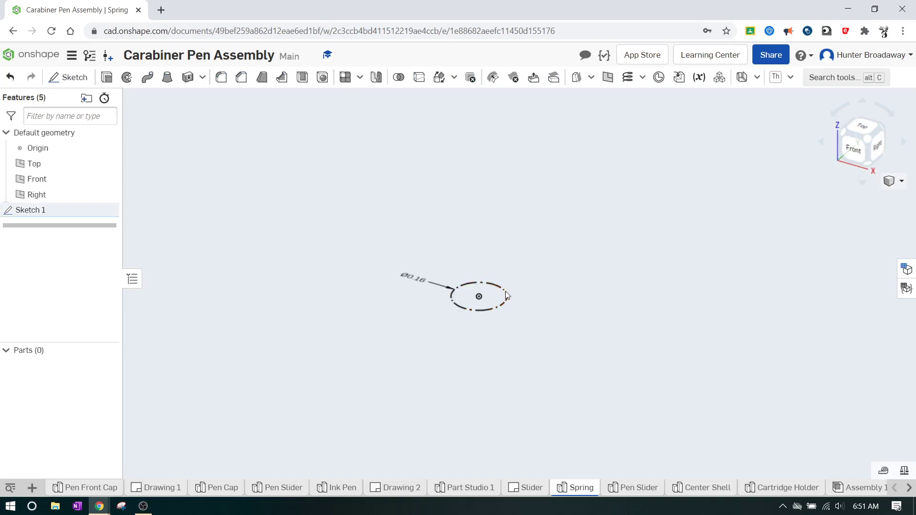
{"action": "left_click", "coordinate": [629, 77]}
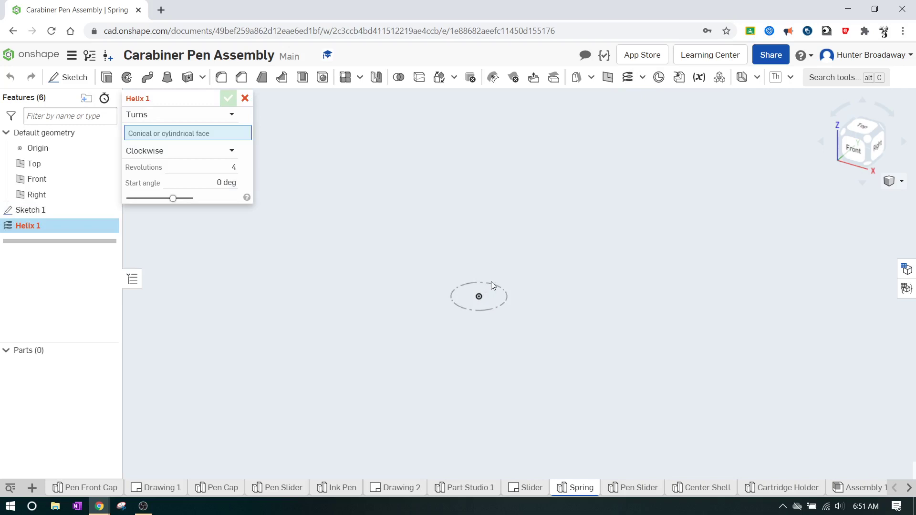
{"action": "left_click", "coordinate": [245, 99]}
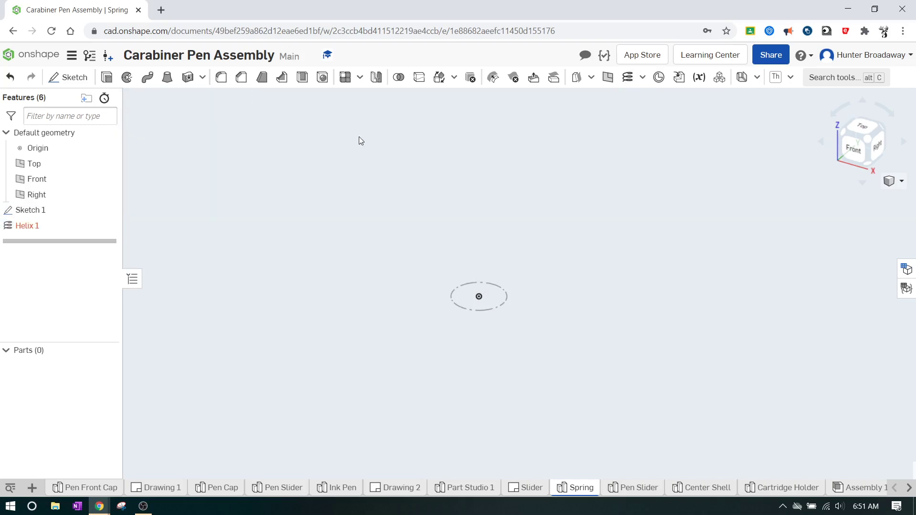
{"action": "left_click", "coordinate": [494, 284]}
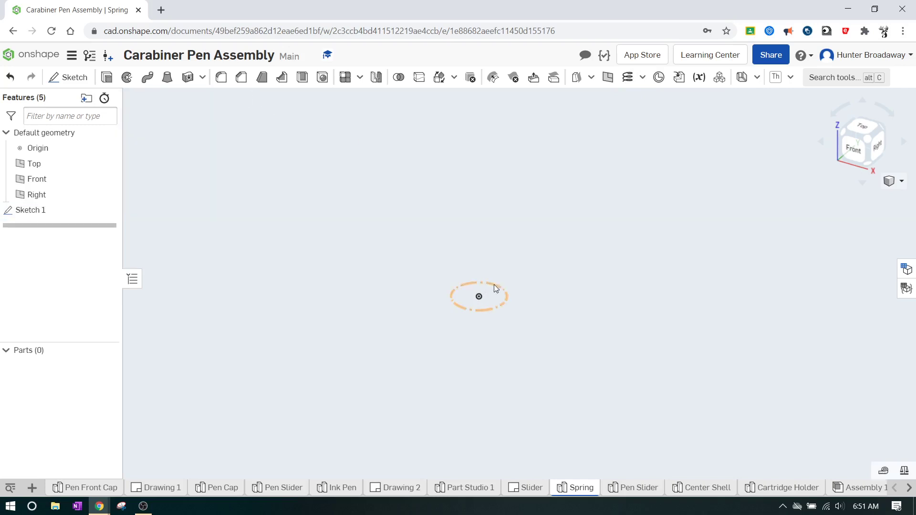
{"action": "left_click", "coordinate": [628, 77]}
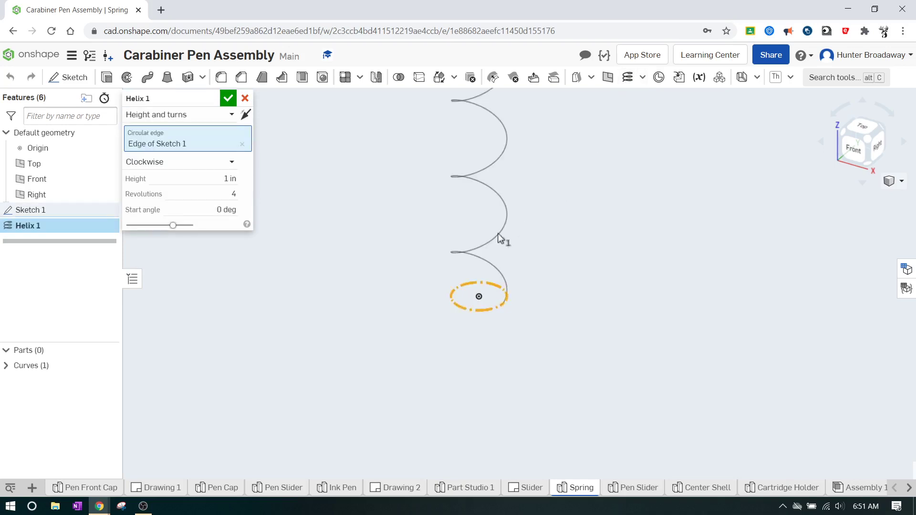
- Set the Helix 1 height to 0.9 in and revolutions to 11
{"action": "scroll", "coordinate": [603, 225], "scroll_direction": "down", "scroll_amount": 5}
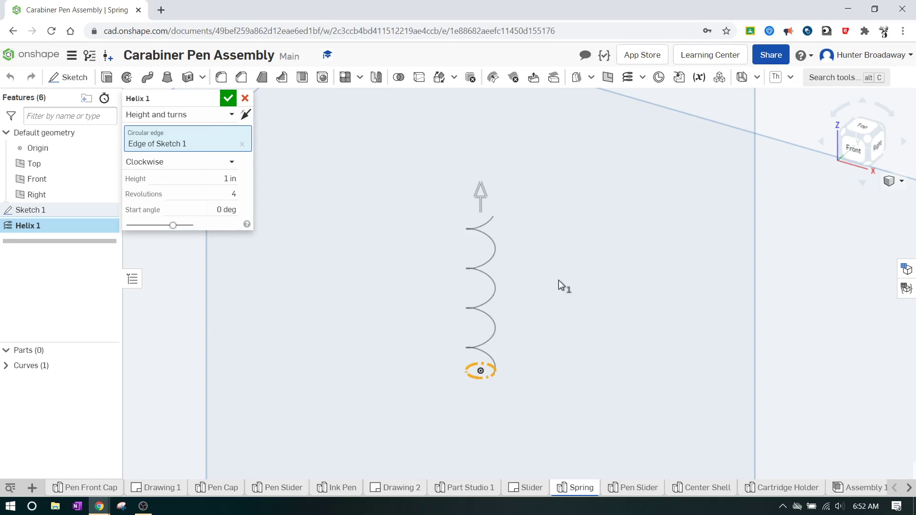
{"action": "left_click", "coordinate": [218, 182]}
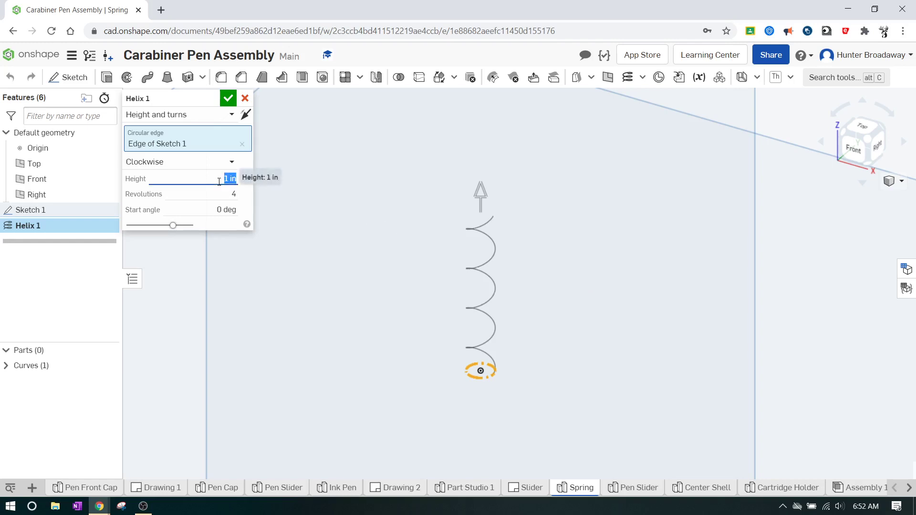
{"action": "type", "text": "09"}
{"action": "key", "text": "BackSpace"}
{"action": "type", "text": ".9"}
{"action": "key", "text": "Return"}
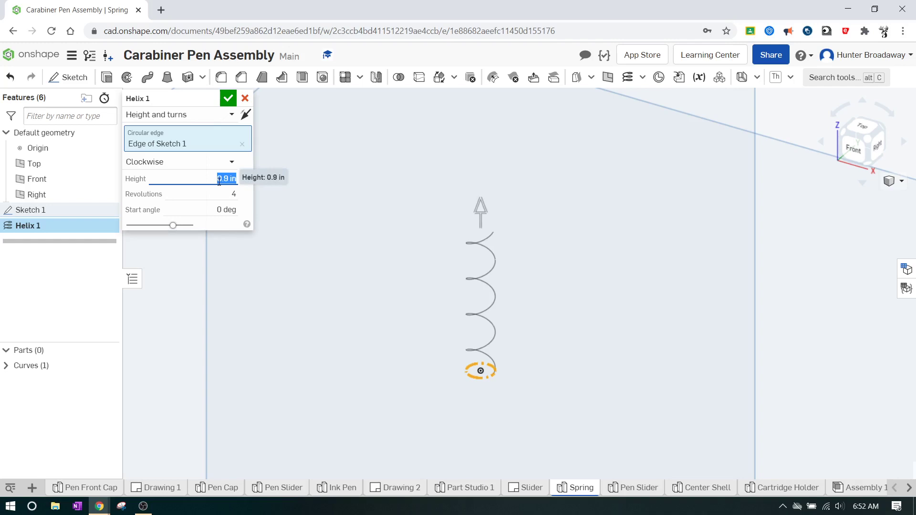
{"action": "left_click", "coordinate": [222, 195]}
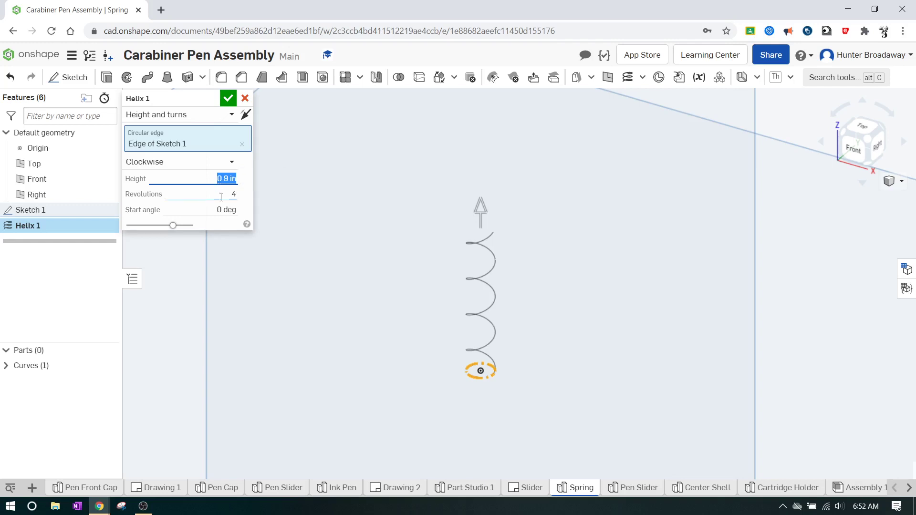
{"action": "type", "text": "11"}
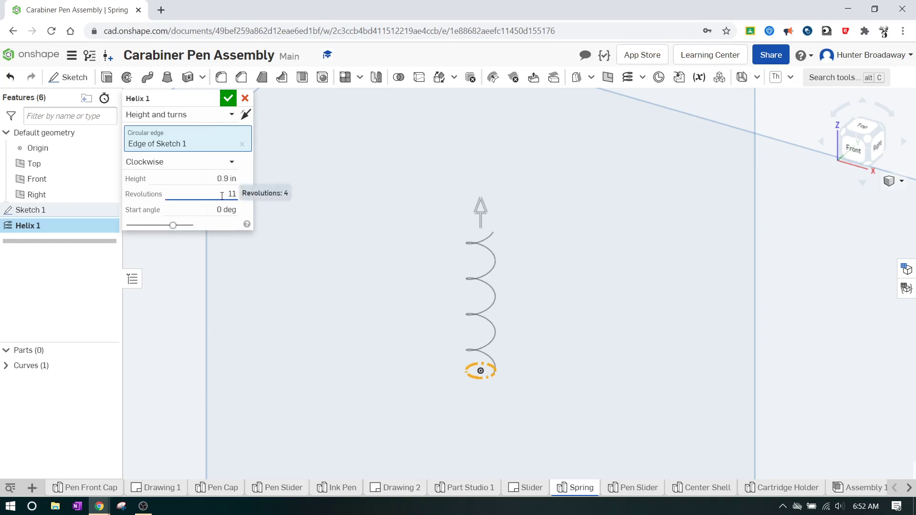
{"action": "double_click", "coordinate": [222, 196]}
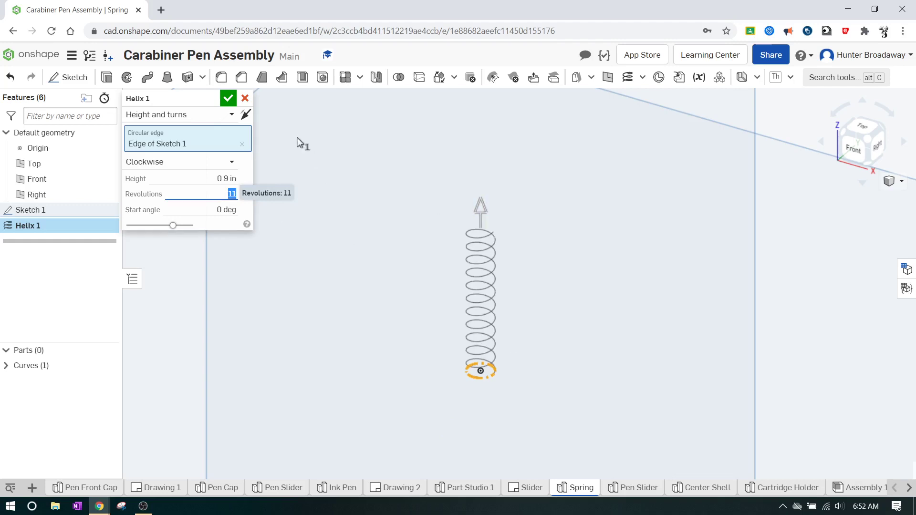
{"action": "left_click", "coordinate": [227, 96]}
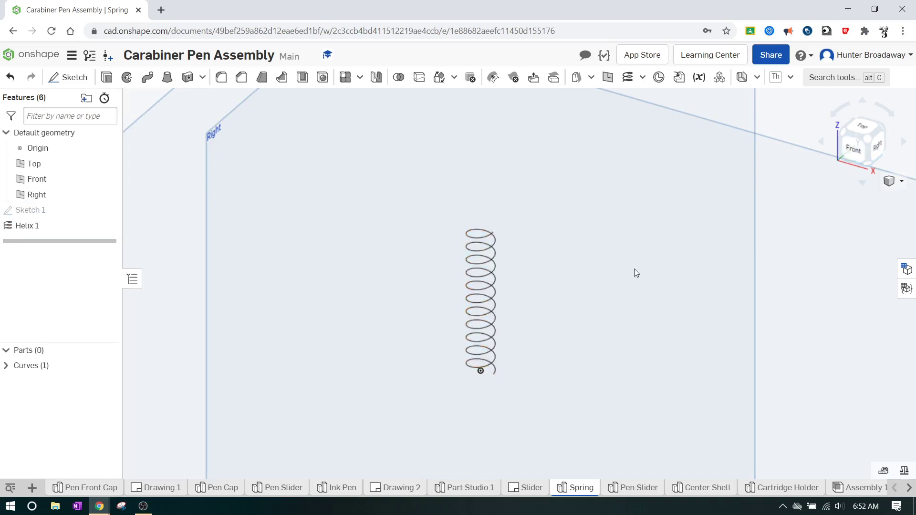
{"action": "scroll", "coordinate": [396, 232], "scroll_direction": "down", "scroll_amount": 3}
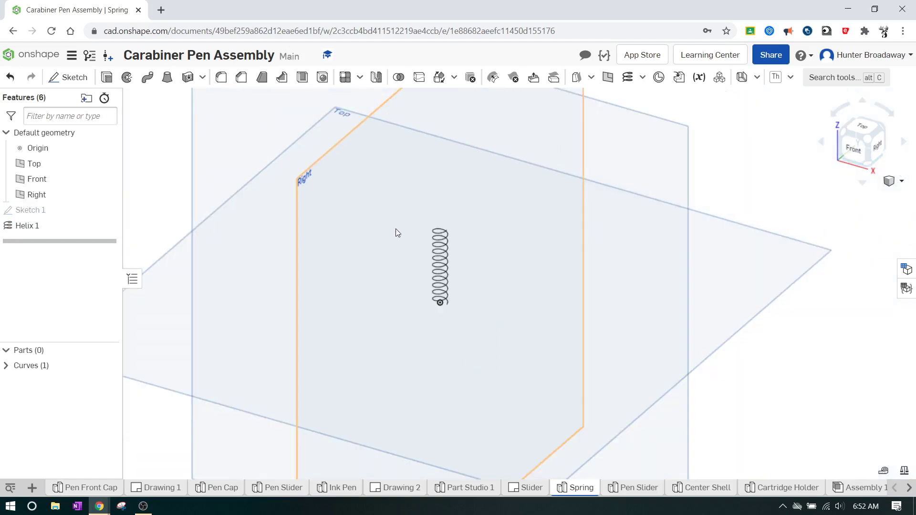
{"action": "scroll", "coordinate": [396, 228], "scroll_direction": "down", "scroll_amount": 1}
{"action": "middle_click_drag", "start_coordinate": [395, 228], "coordinate": [388, 297]}
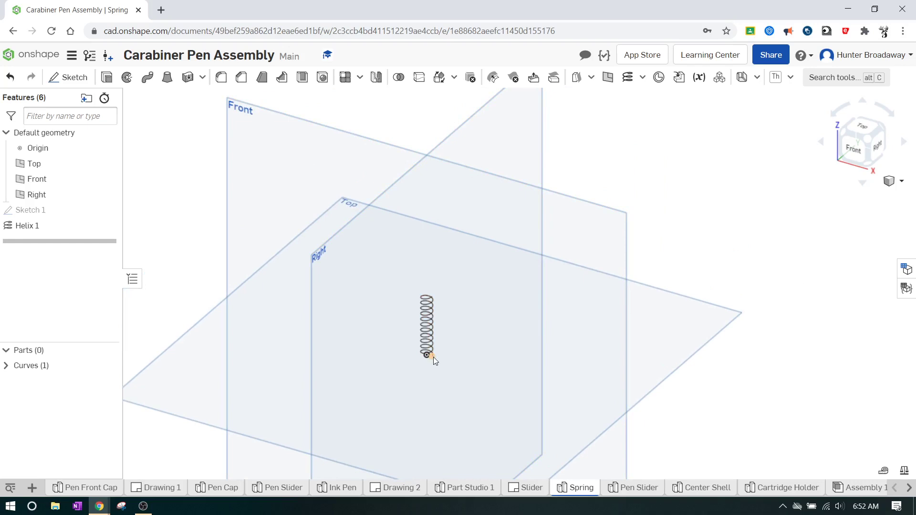
{"action": "scroll", "coordinate": [433, 357], "scroll_direction": "up", "scroll_amount": 5}
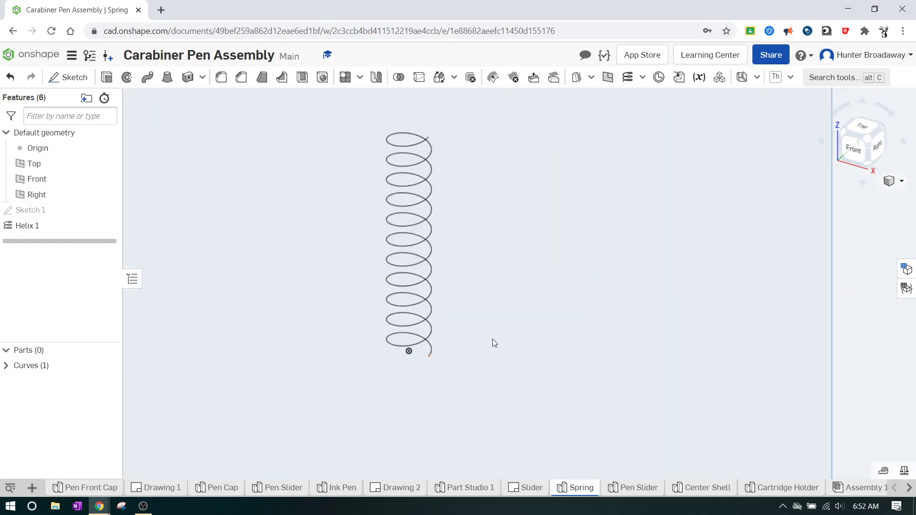
{"action": "scroll", "coordinate": [491, 336], "scroll_direction": "down", "scroll_amount": 5}
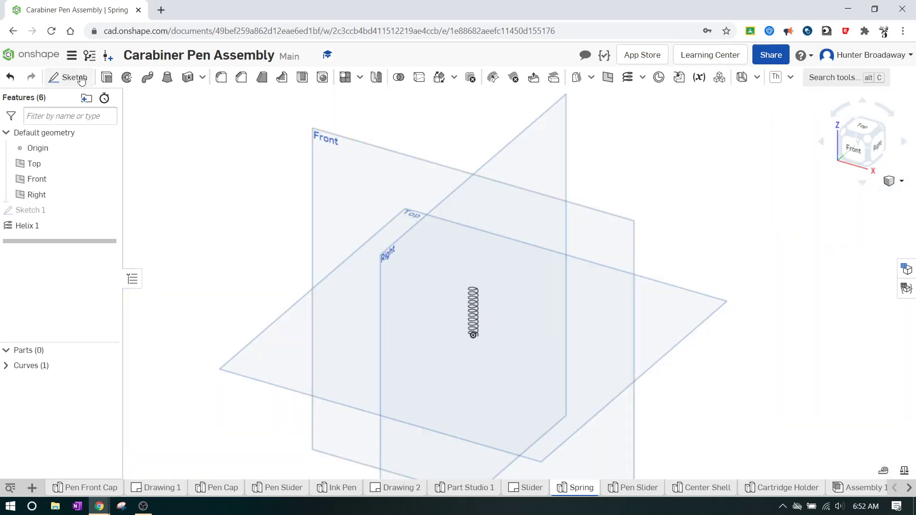
- Open Sketch 2 on the Front plane, viewed normal and zoomed on the helix's lower end
{"action": "left_click", "coordinate": [82, 80]}
{"action": "left_click", "coordinate": [400, 280]}
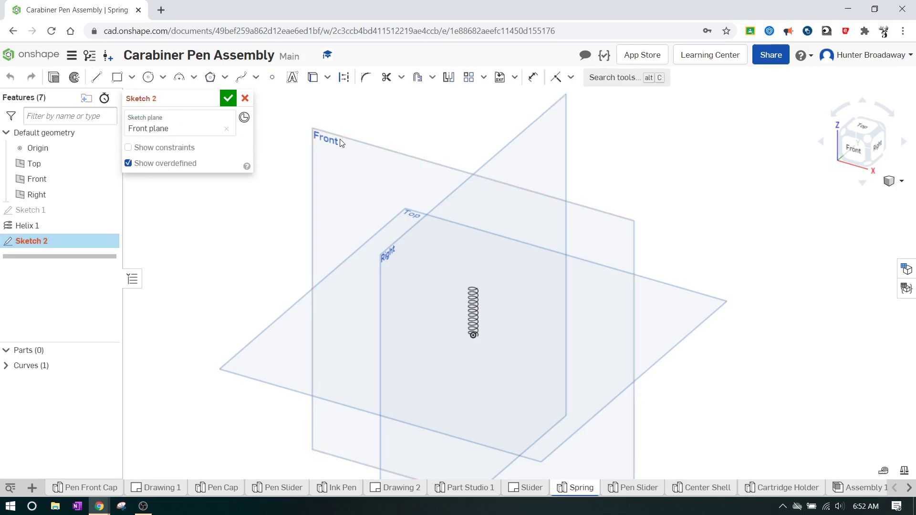
{"action": "key", "text": "n"}
{"action": "scroll", "coordinate": [468, 327], "scroll_direction": "up", "scroll_amount": 8}
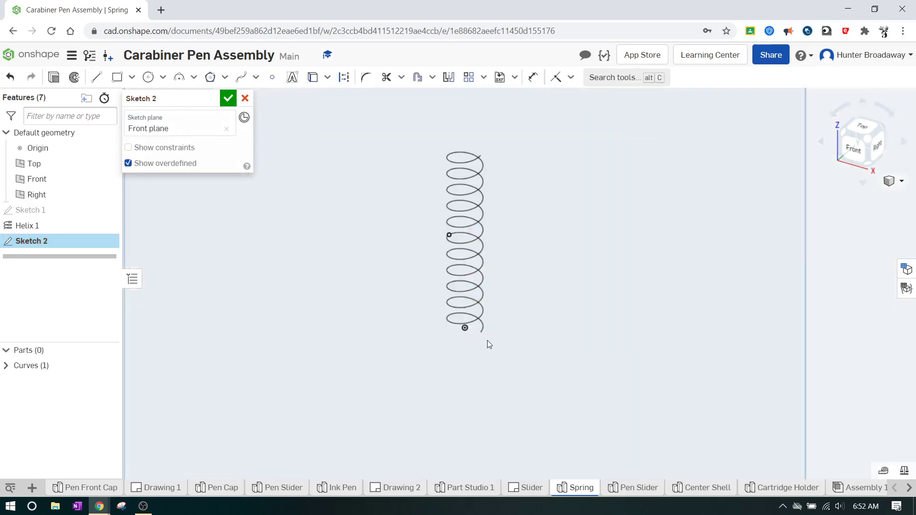
{"action": "key", "text": "n"}
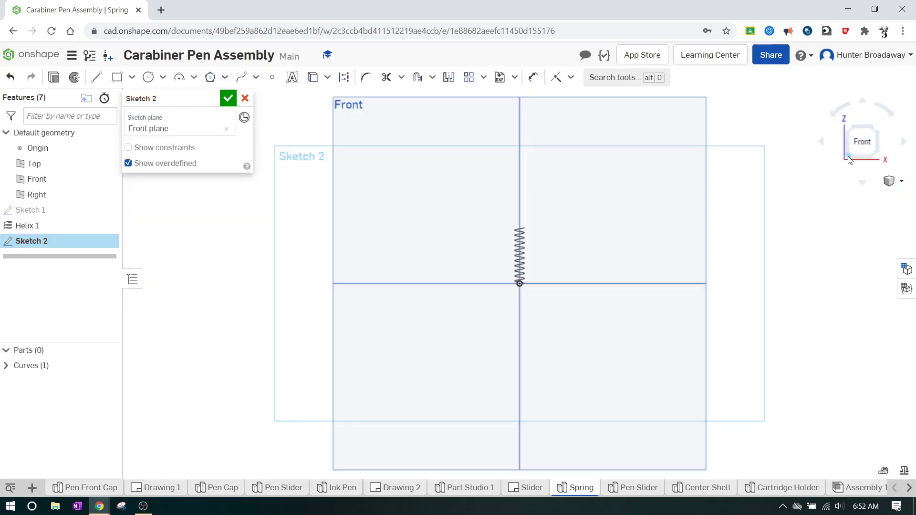
{"action": "scroll", "coordinate": [529, 282], "scroll_direction": "up", "scroll_amount": 6}
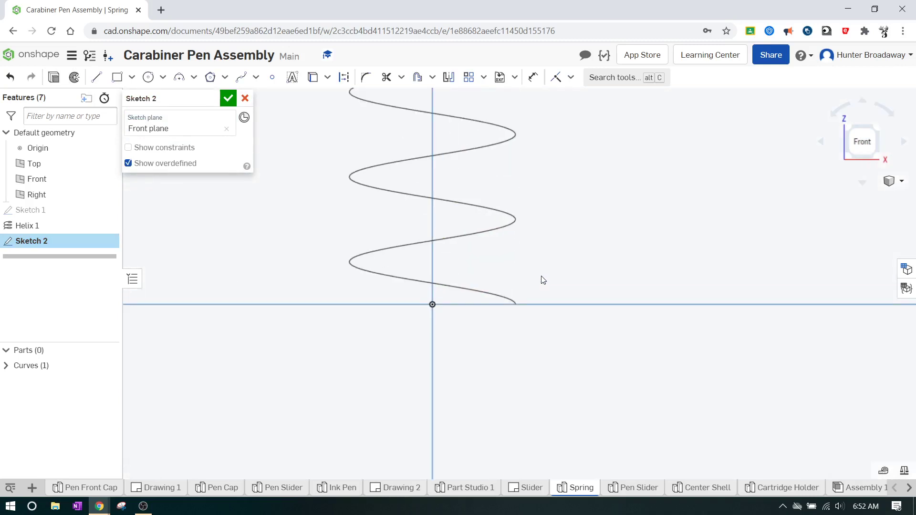
{"action": "left_click", "coordinate": [520, 305]}
{"action": "left_click", "coordinate": [147, 77]}
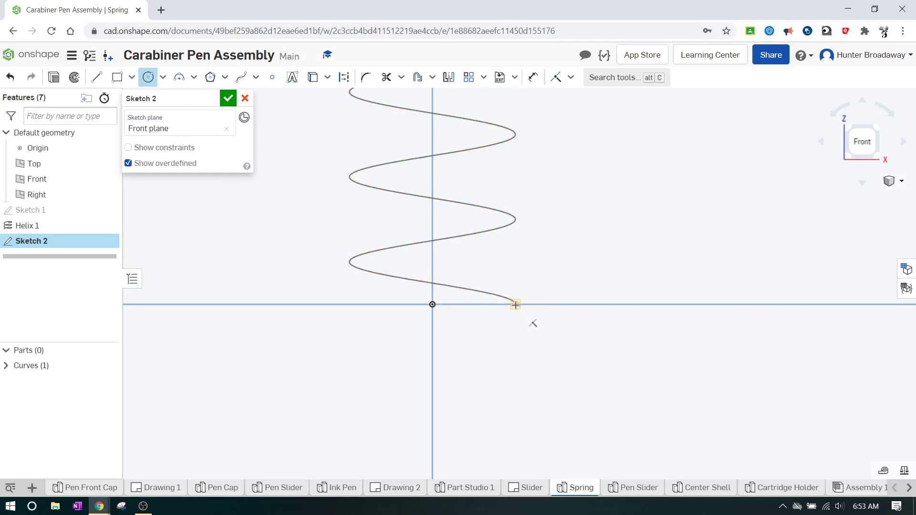
- Draw a 0.010-diameter circle centred on the helix's lower endpoint and close Sketch 2
{"action": "left_click", "coordinate": [515, 304]}
{"action": "left_click", "coordinate": [522, 295]}
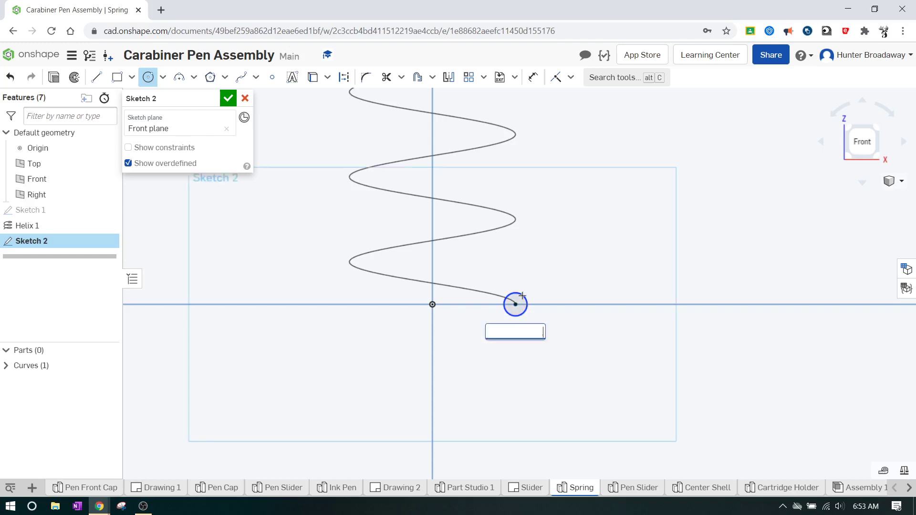
{"action": "type", "text": ".010"}
{"action": "key", "text": "Return"}
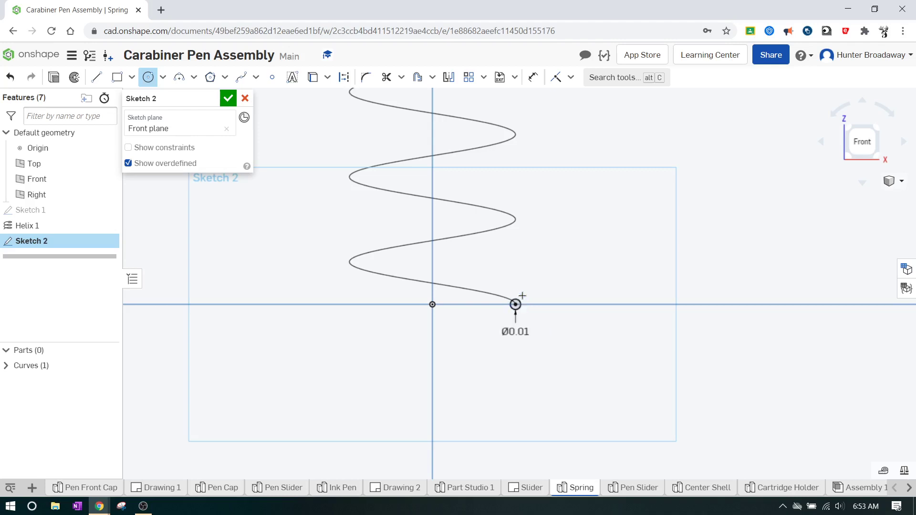
{"action": "left_click", "coordinate": [228, 98]}
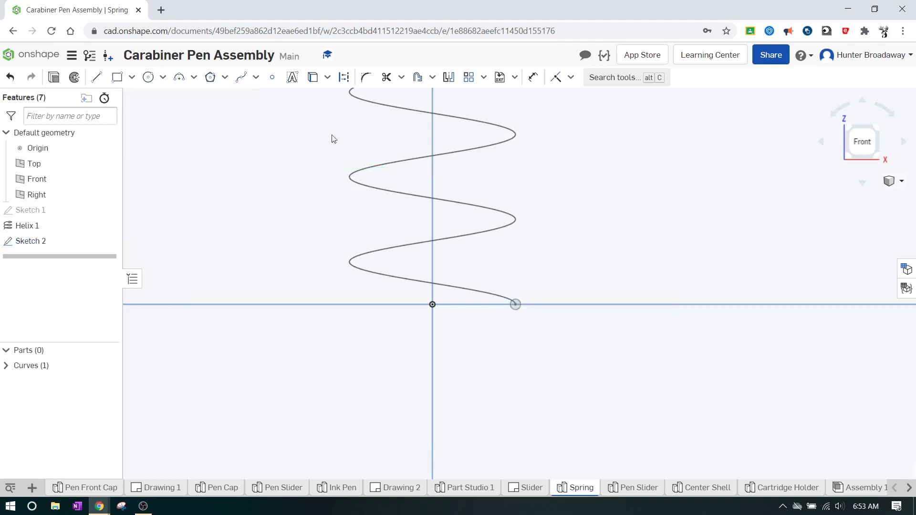
{"action": "left_click", "coordinate": [874, 129]}
{"action": "scroll", "coordinate": [520, 268], "scroll_direction": "up", "scroll_amount": 10}
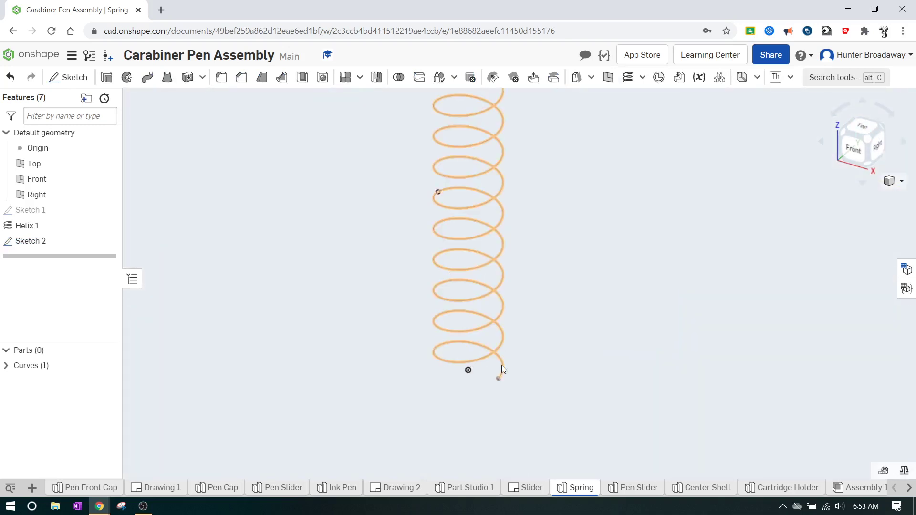
{"action": "scroll", "coordinate": [498, 391], "scroll_direction": "up", "scroll_amount": 6}
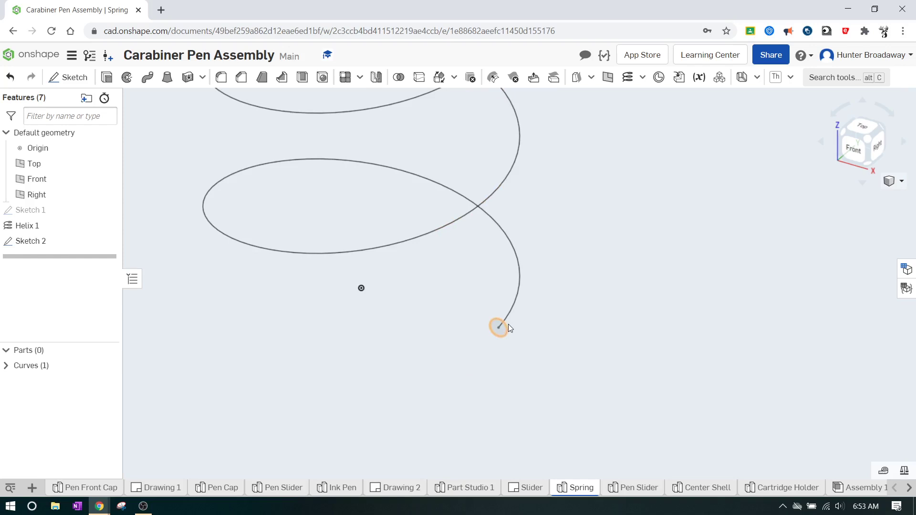
{"action": "scroll", "coordinate": [563, 210], "scroll_direction": "down", "scroll_amount": 5}
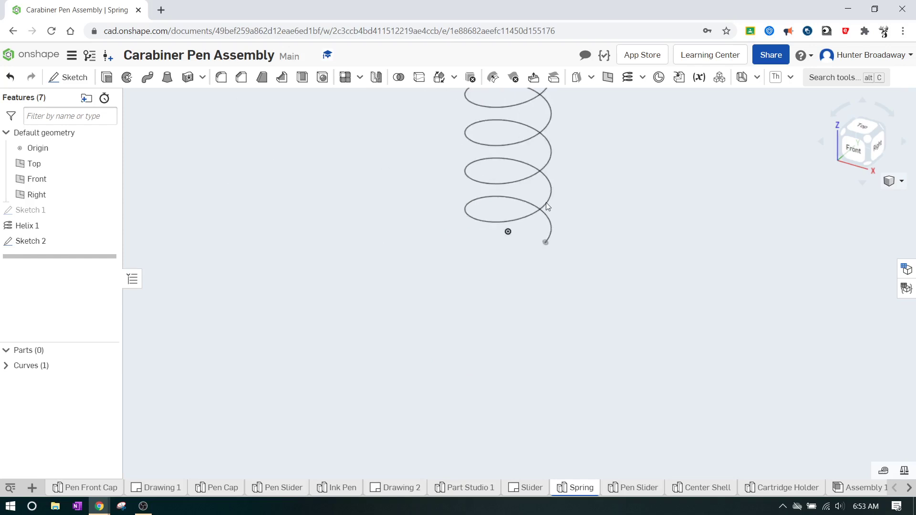
{"action": "middle_click_drag", "start_coordinate": [545, 202], "coordinate": [480, 318]}
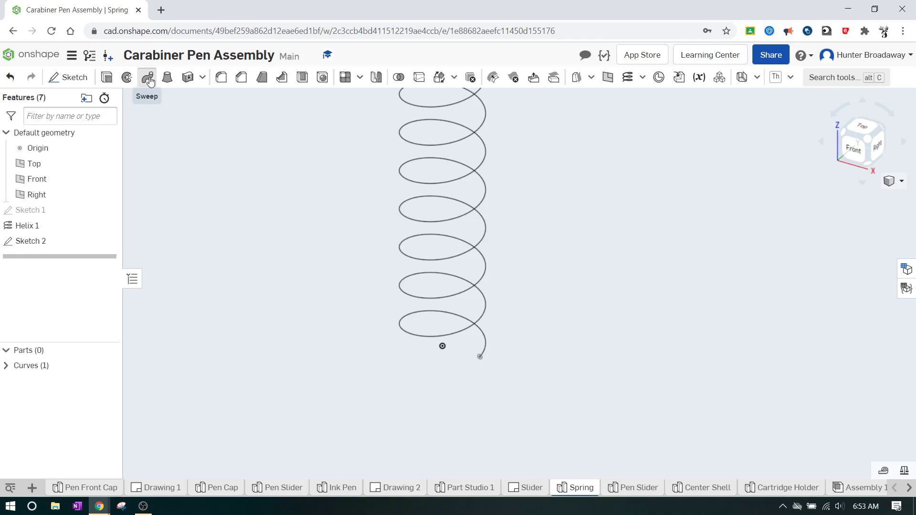
- Sweep Sketch 2's small circle along the helix path to create solid Part 1
{"action": "left_click", "coordinate": [147, 79]}
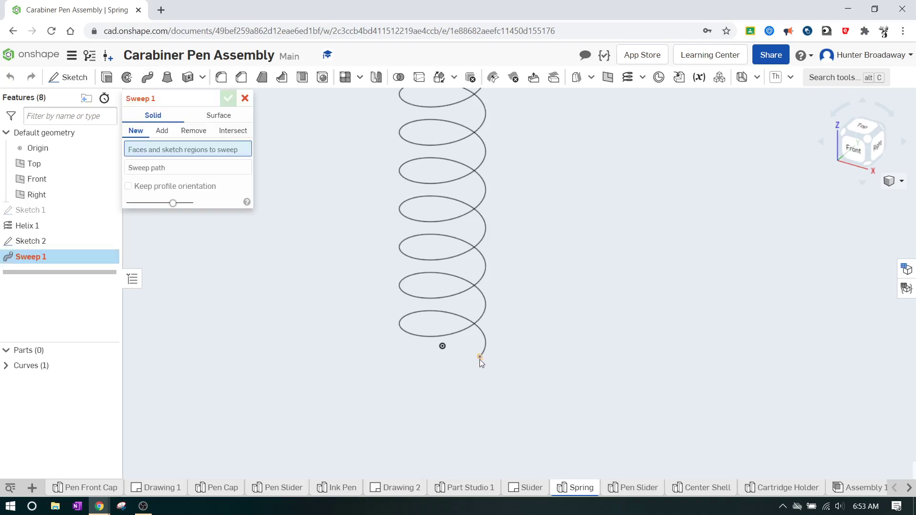
{"action": "left_click", "coordinate": [479, 358]}
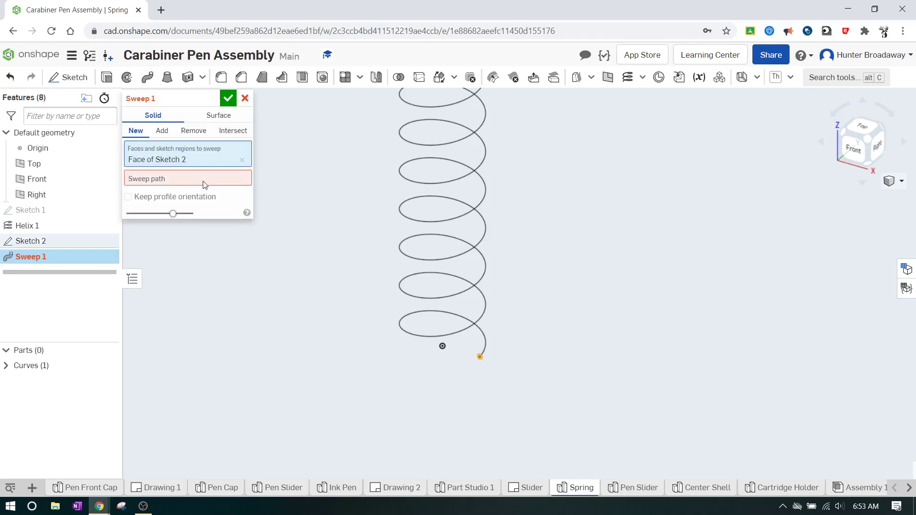
{"action": "left_click", "coordinate": [175, 181]}
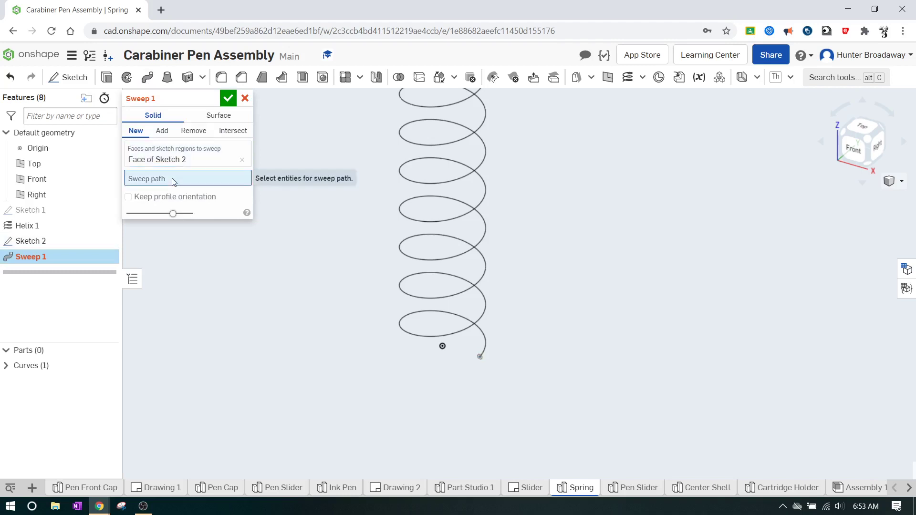
{"action": "left_click", "coordinate": [440, 221]}
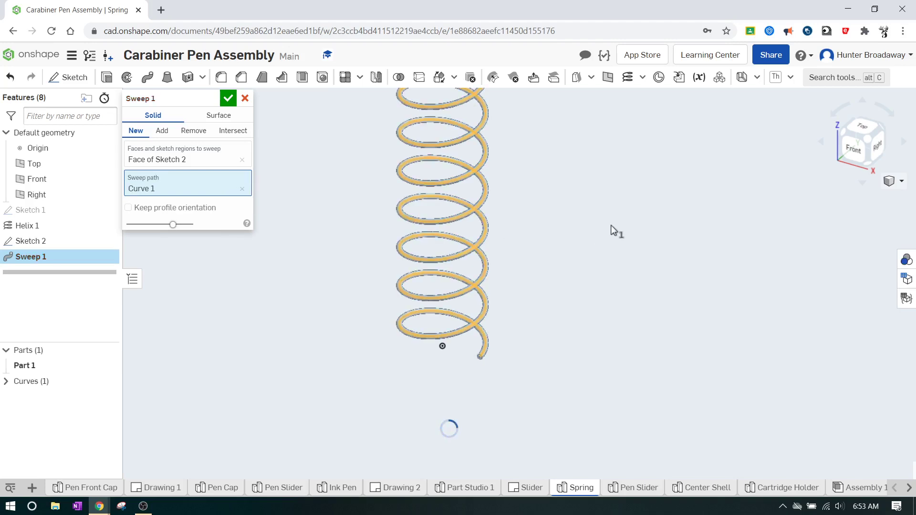
{"action": "left_click", "coordinate": [228, 99]}
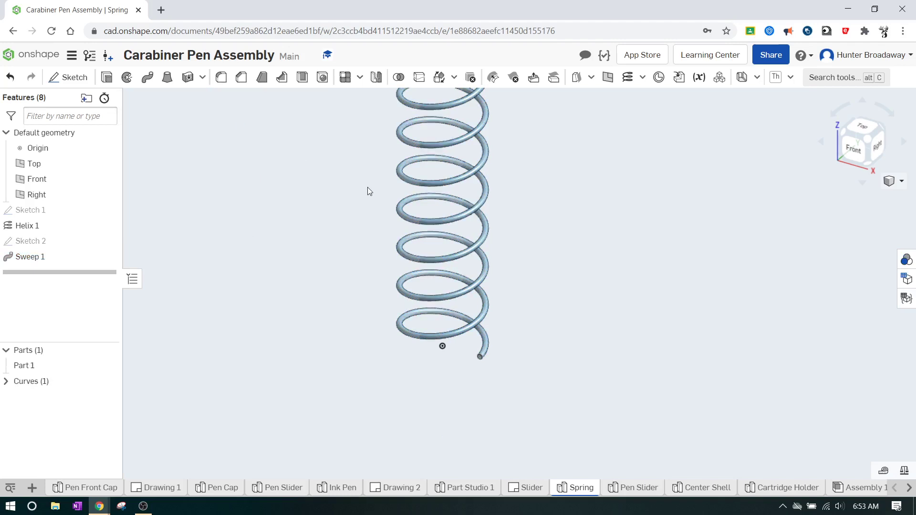
{"action": "scroll", "coordinate": [573, 193], "scroll_direction": "down", "scroll_amount": 5}
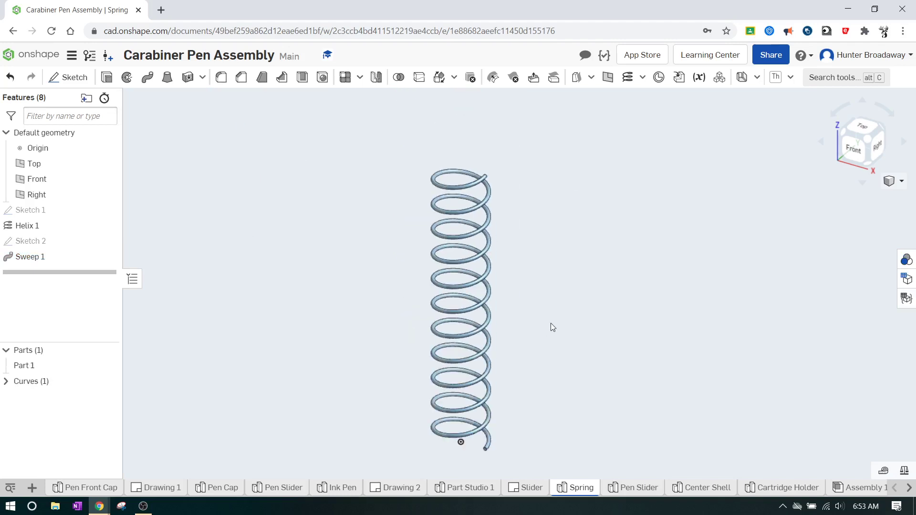
{"action": "scroll", "coordinate": [552, 327], "scroll_direction": "down", "scroll_amount": 3}
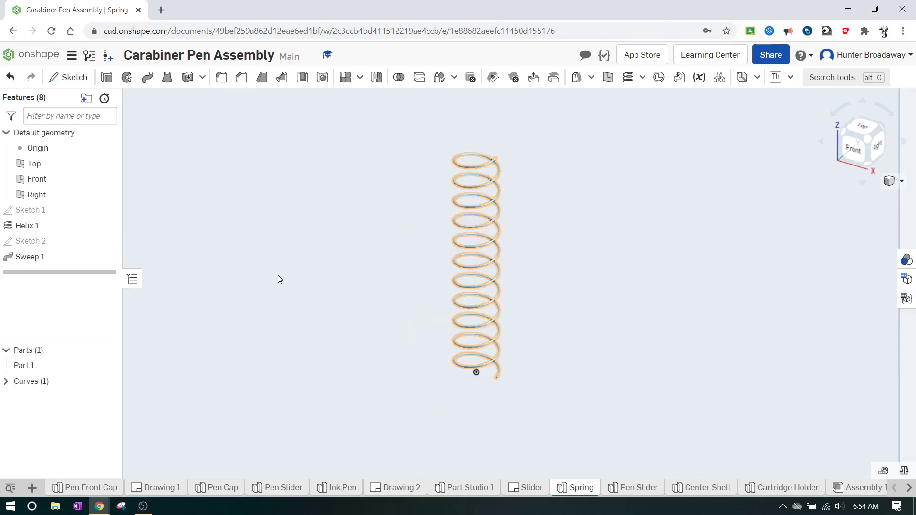
- Apply the light E6E0CF appearance colour to Part 1
{"action": "right_click", "coordinate": [34, 366]}
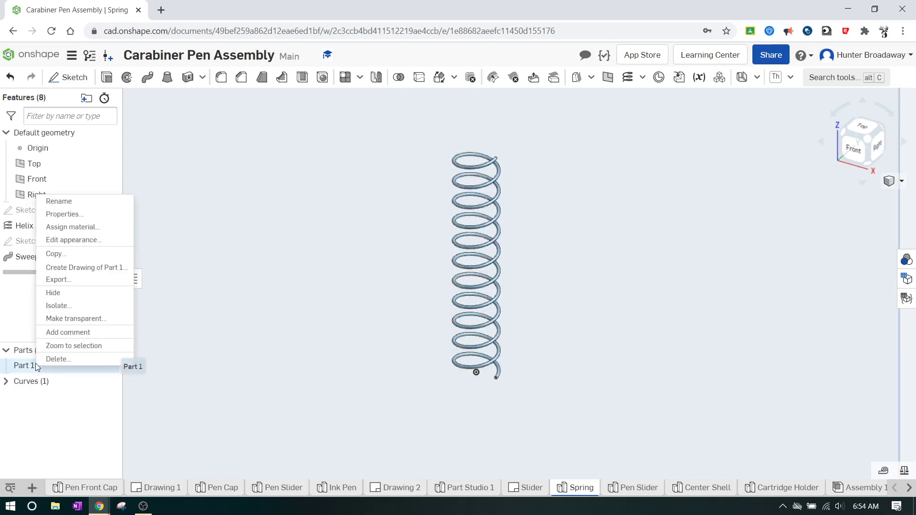
{"action": "left_click", "coordinate": [73, 240]}
{"action": "left_click", "coordinate": [141, 298]}
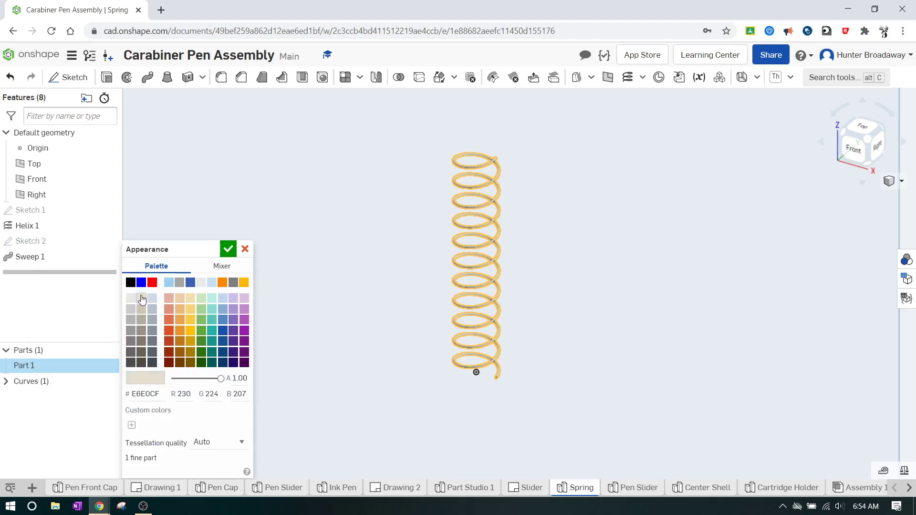
{"action": "left_click", "coordinate": [228, 249]}
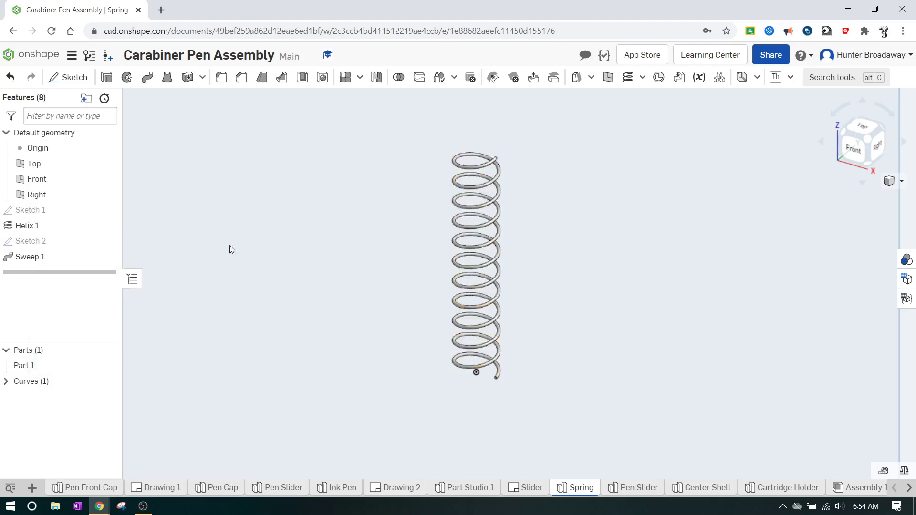